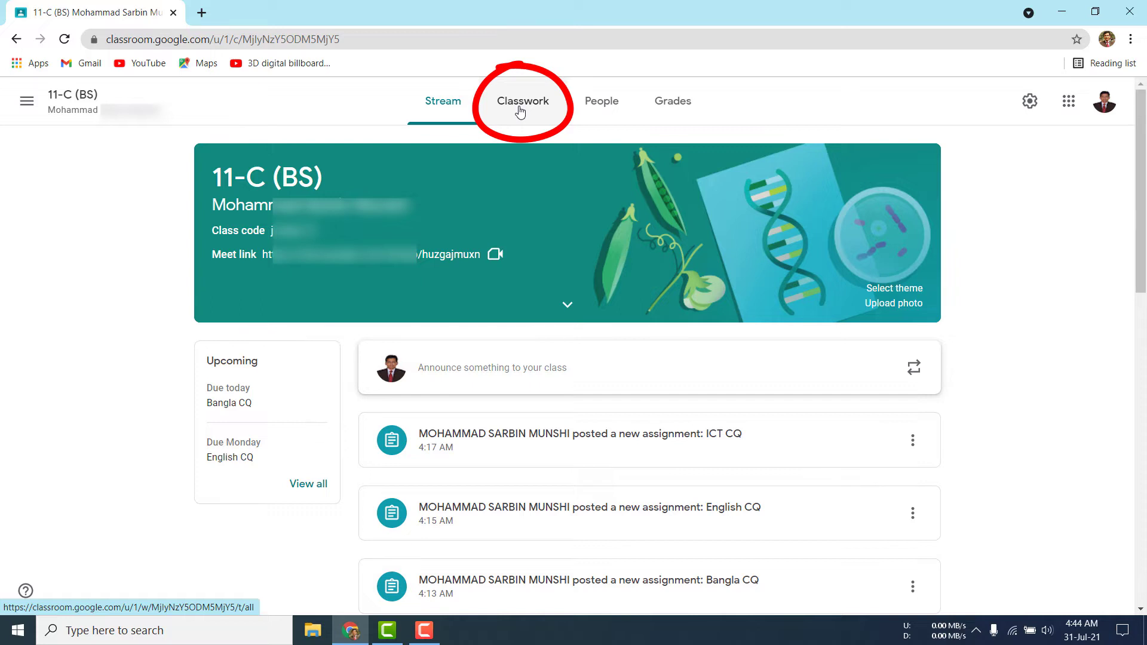
In the class's Classwork, rename the Writing Practice-1 topic to "Writing Practice-1 (Submit CQ Answer in PDF)"
click(520, 111)
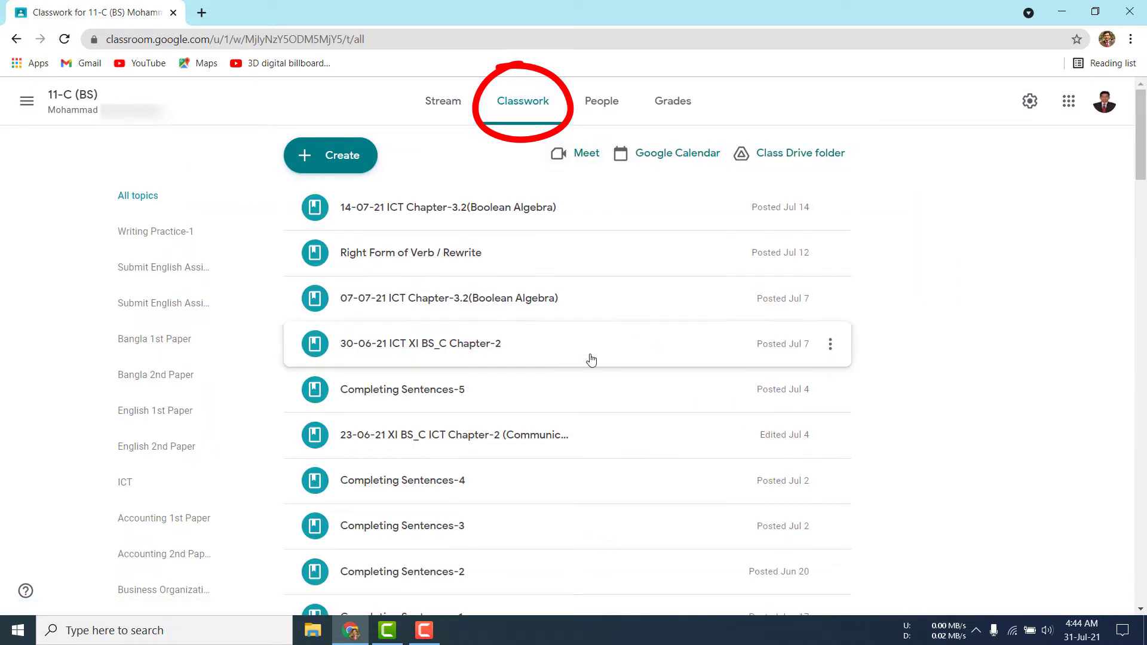
scroll(592, 392, down, 6)
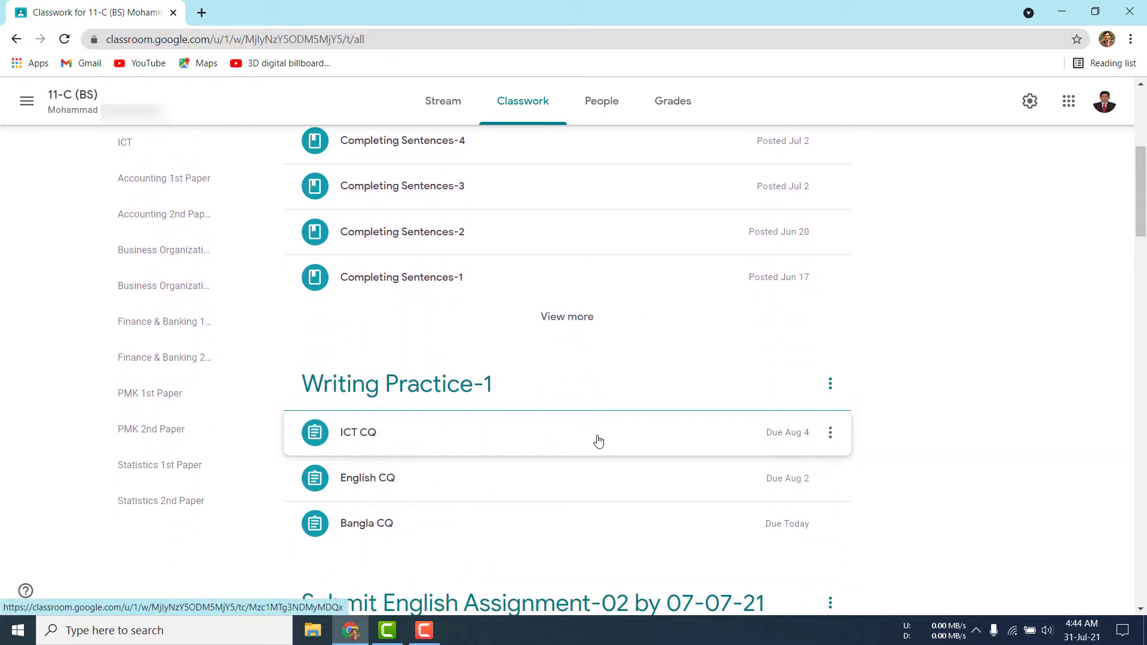
scroll(1044, 474, down, 1)
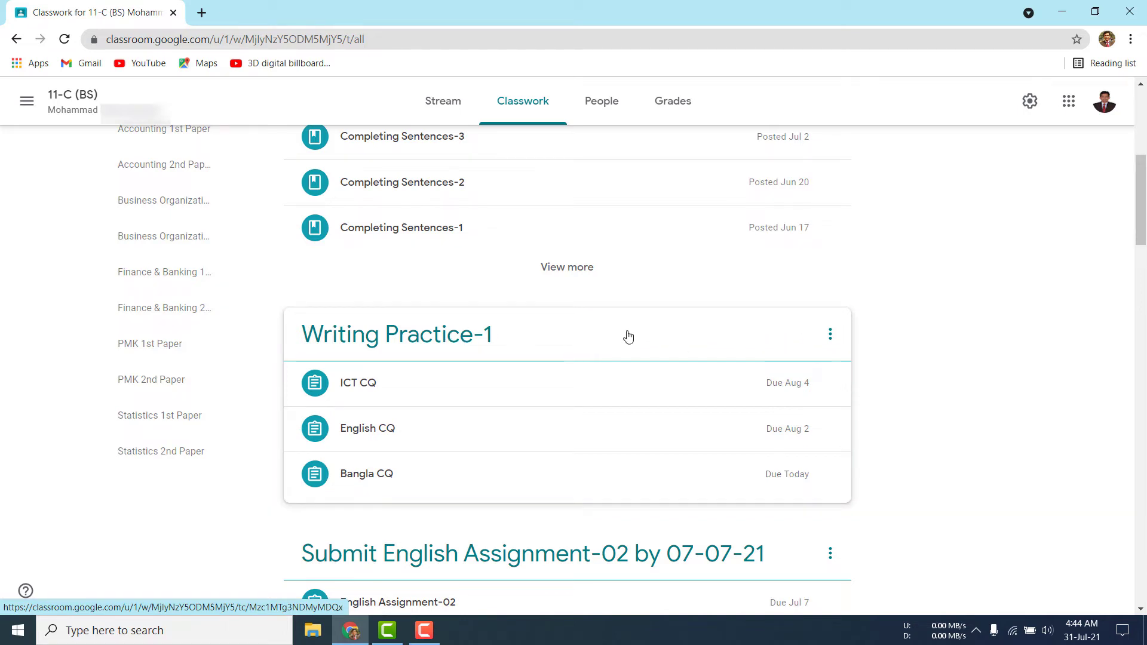
click(831, 336)
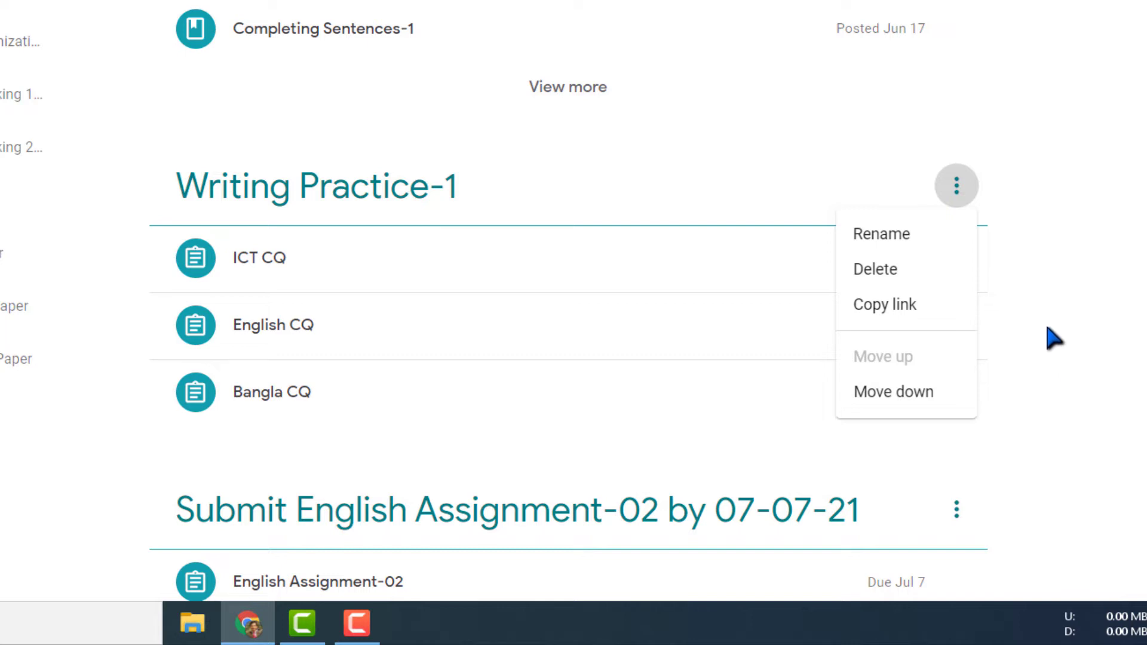
click(881, 236)
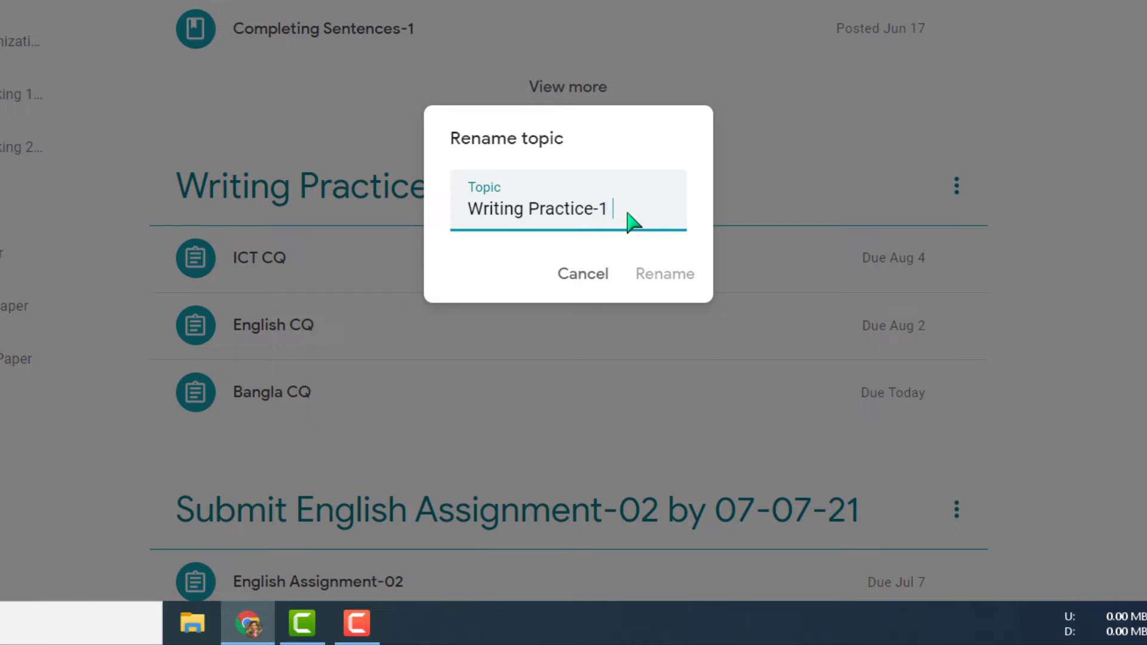
text((Submit )
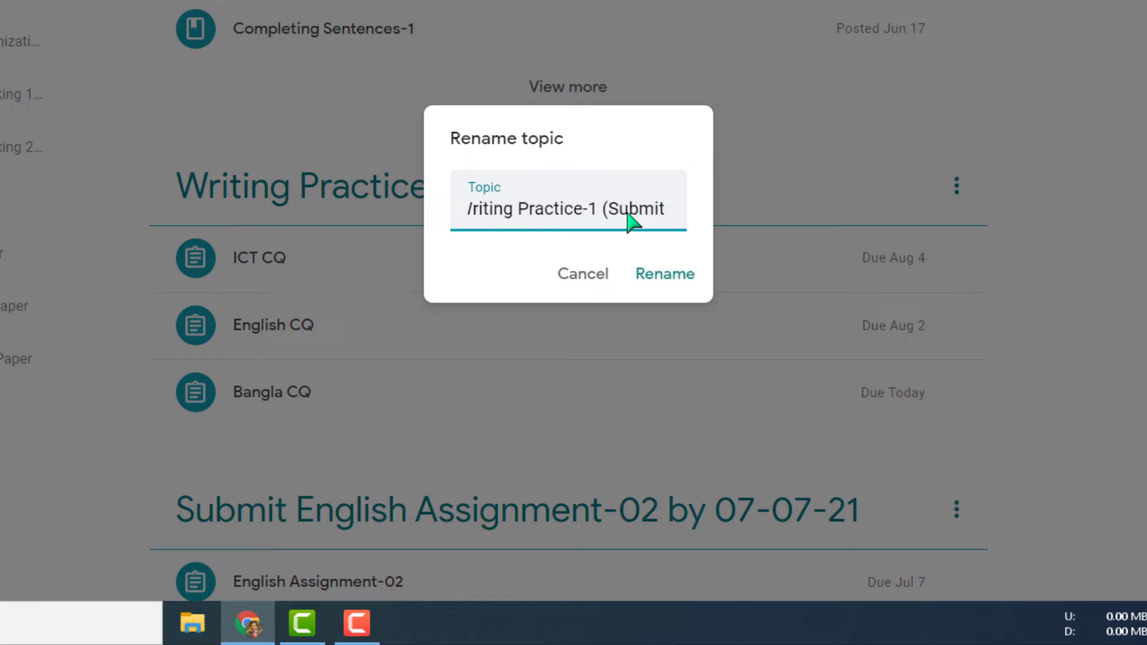
text(CQ Answer)
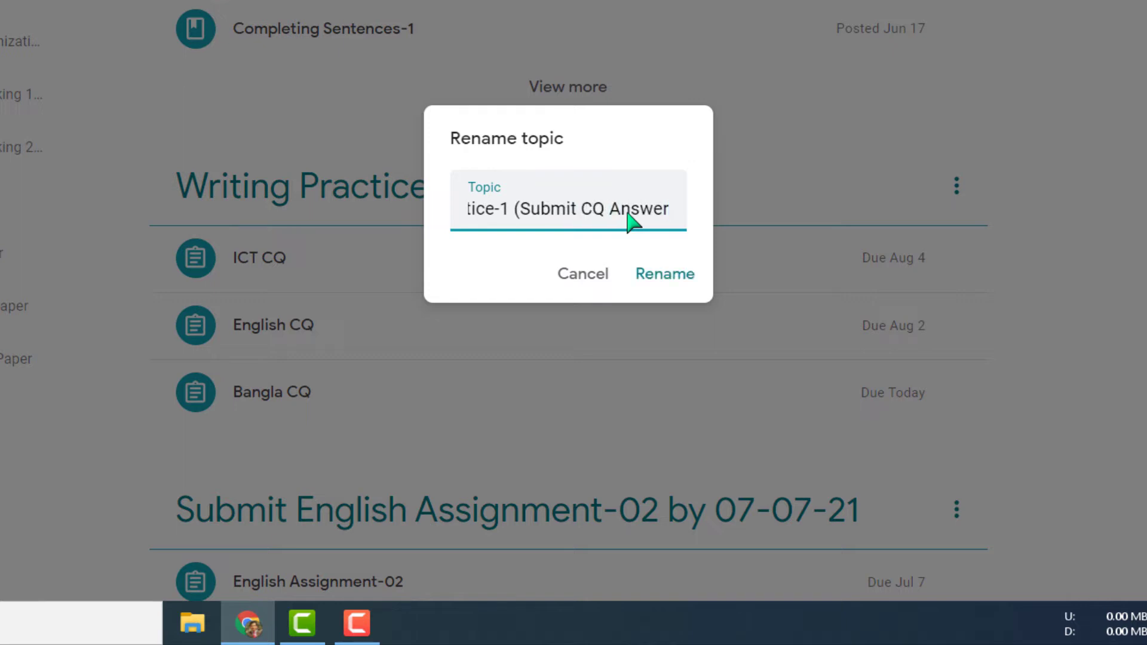
text( in P)
key(Home)
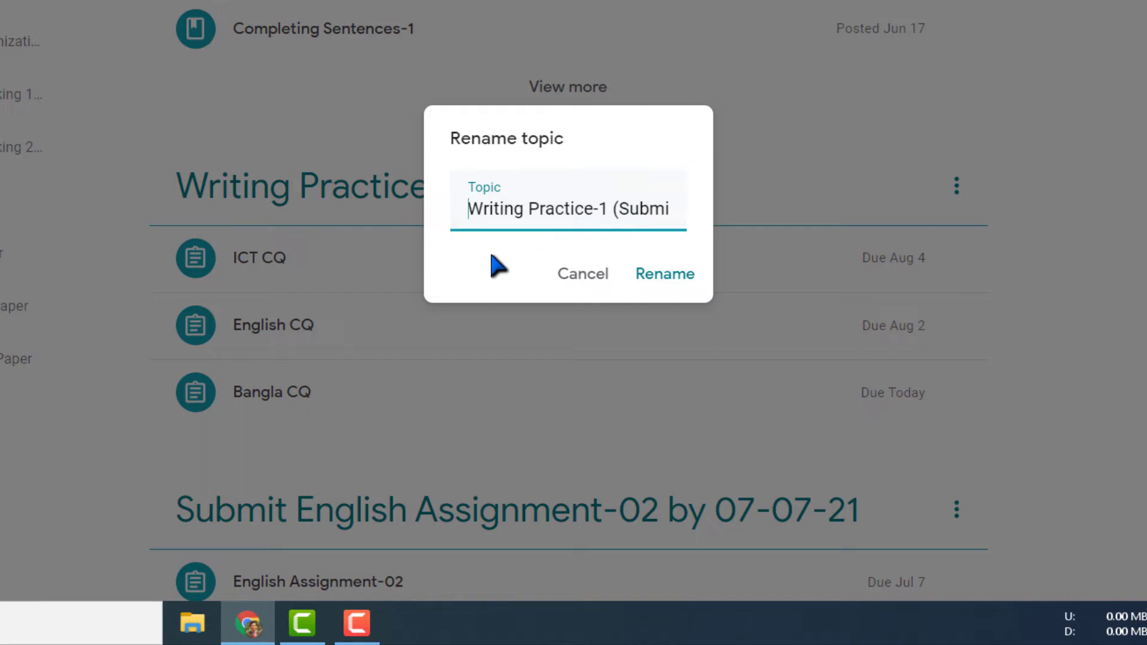
key(Right)
key(Right)
key(Right)
key(Right)
key(Right)
key(Right)
key(Right)
key(Right)
key(Right)
key(Right)
key(Right)
key(Right)
key(Right)
key(Right)
key(Right)
key(Right)
key(Right)
key(Right)
key(Right)
key(Right)
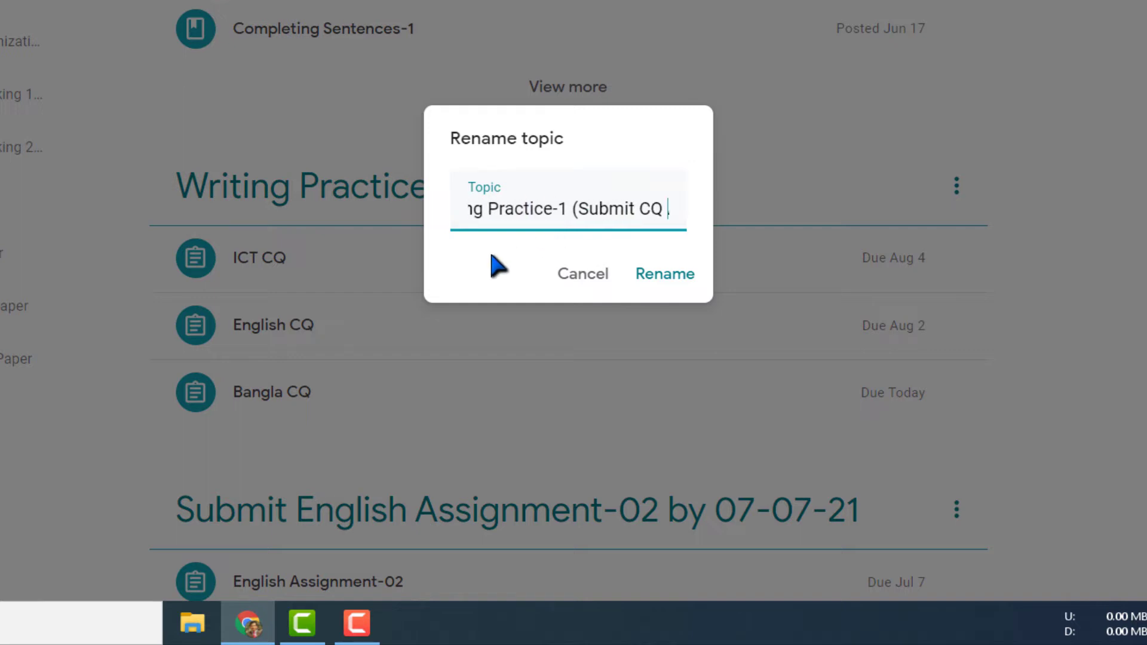
key(Right)
key(Right)
key(Right)
key(Right)
key(Right)
key(Right)
key(Right)
key(Right)
key(Right)
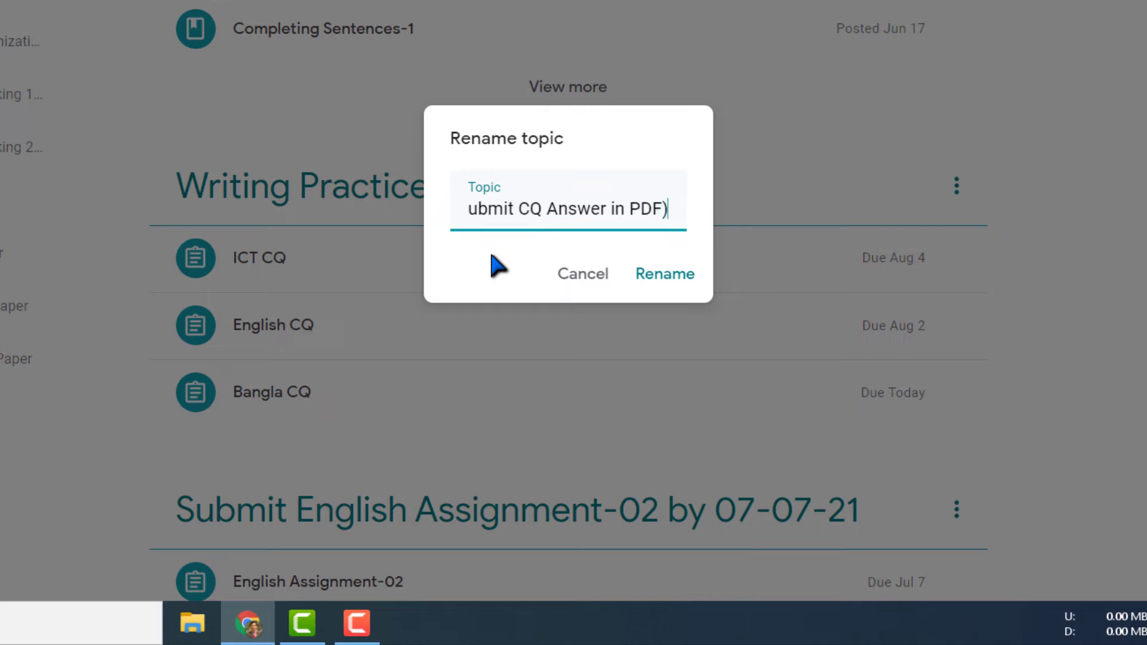
click(676, 284)
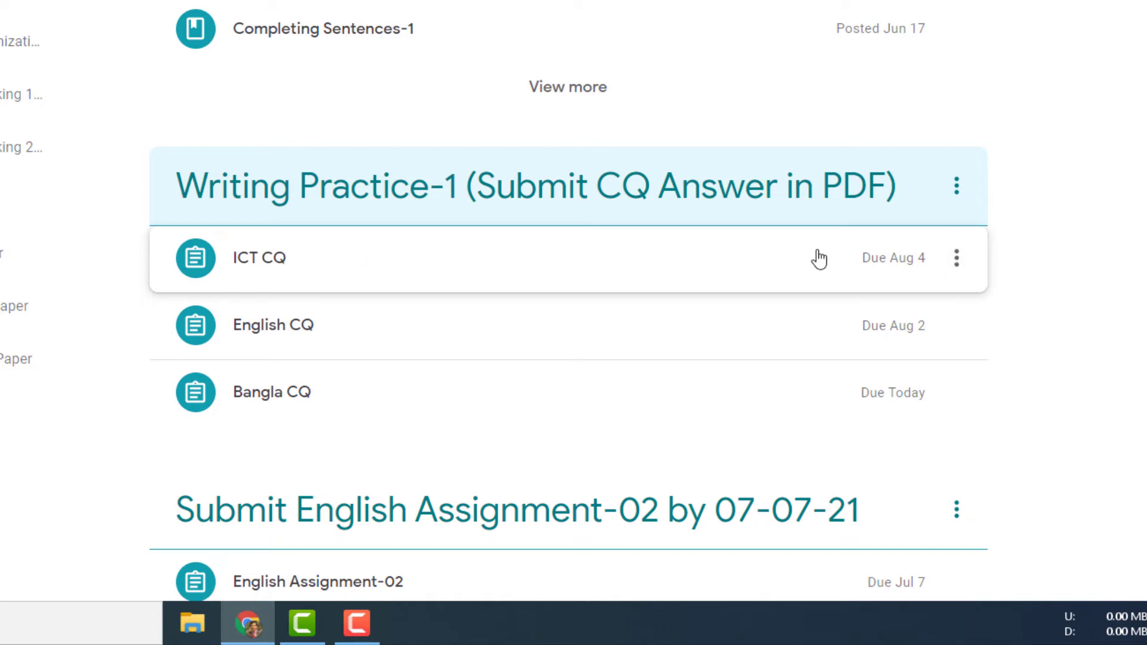
Change the title of the ICT CQ assignment to "ICT CQ Answer" and save it
click(963, 264)
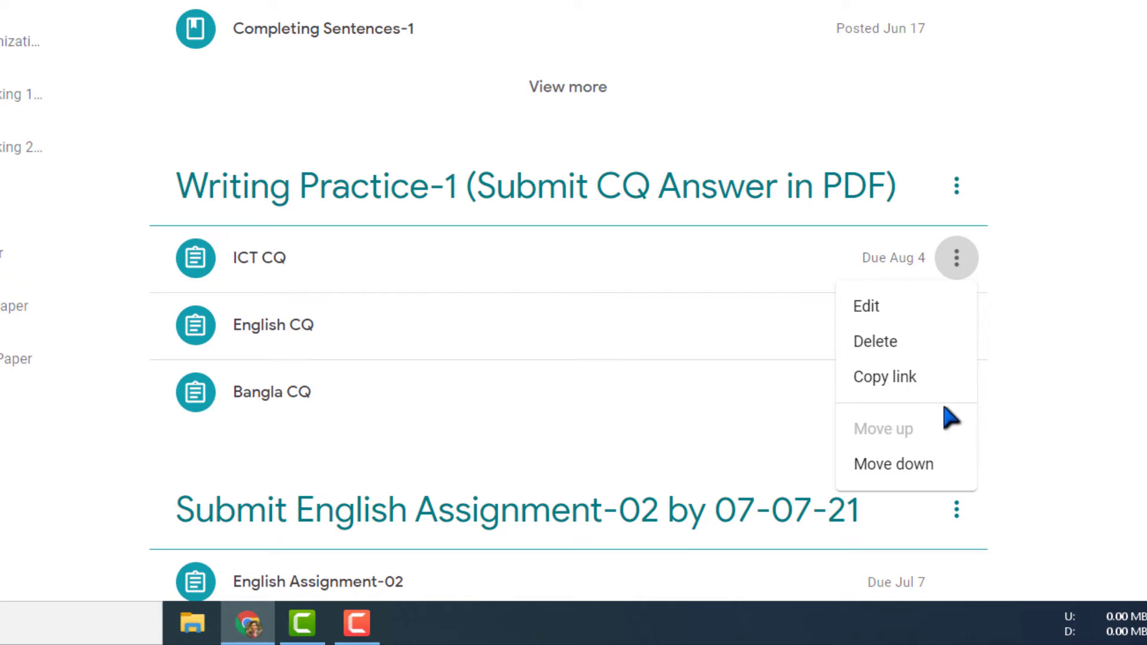
click(878, 309)
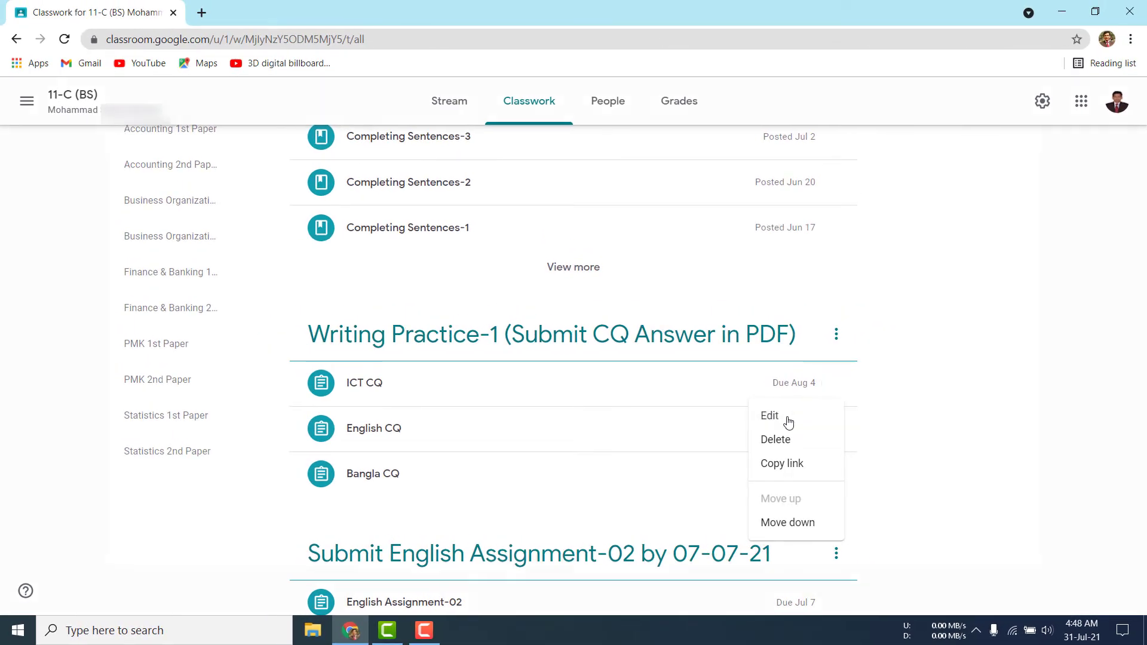
click(145, 178)
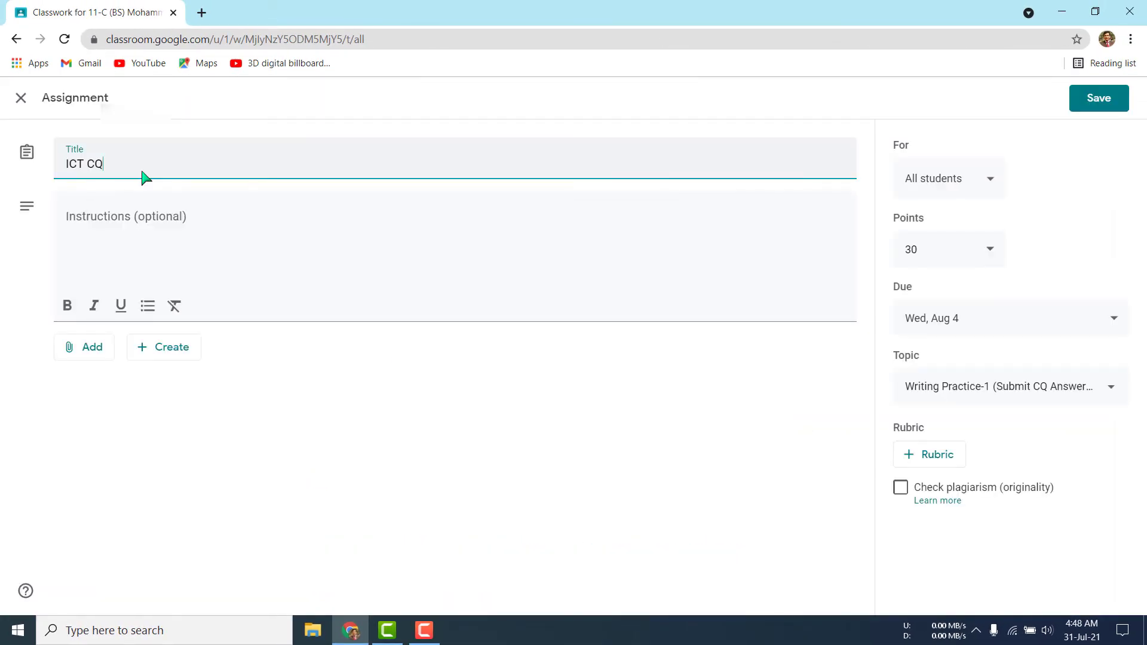
text(A)
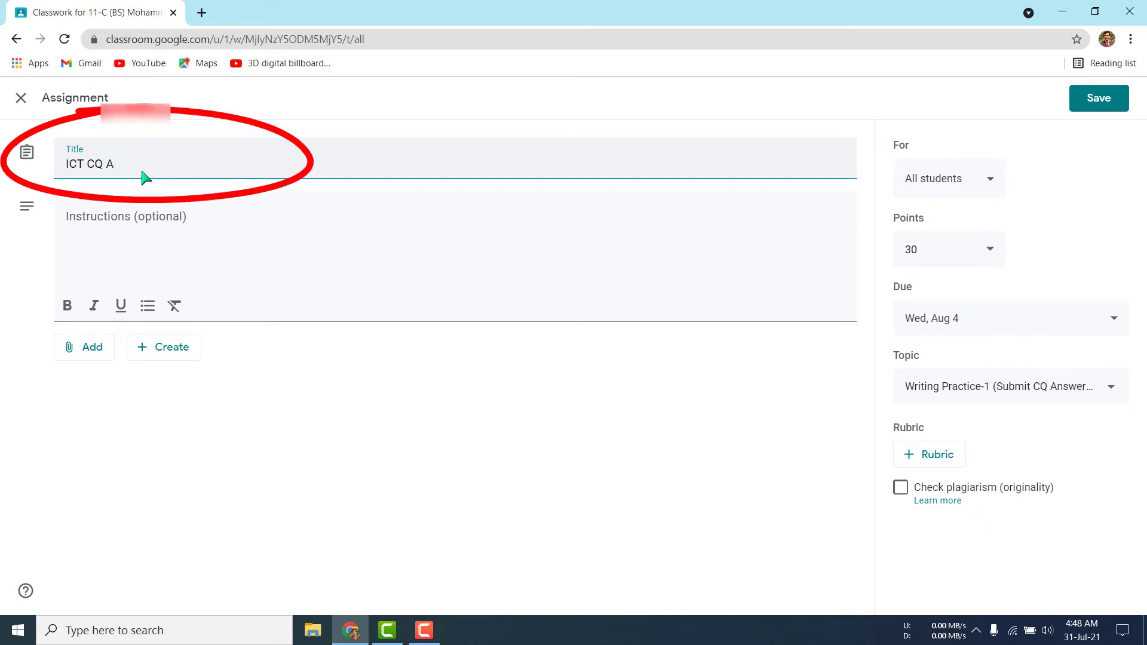
text(nswer)
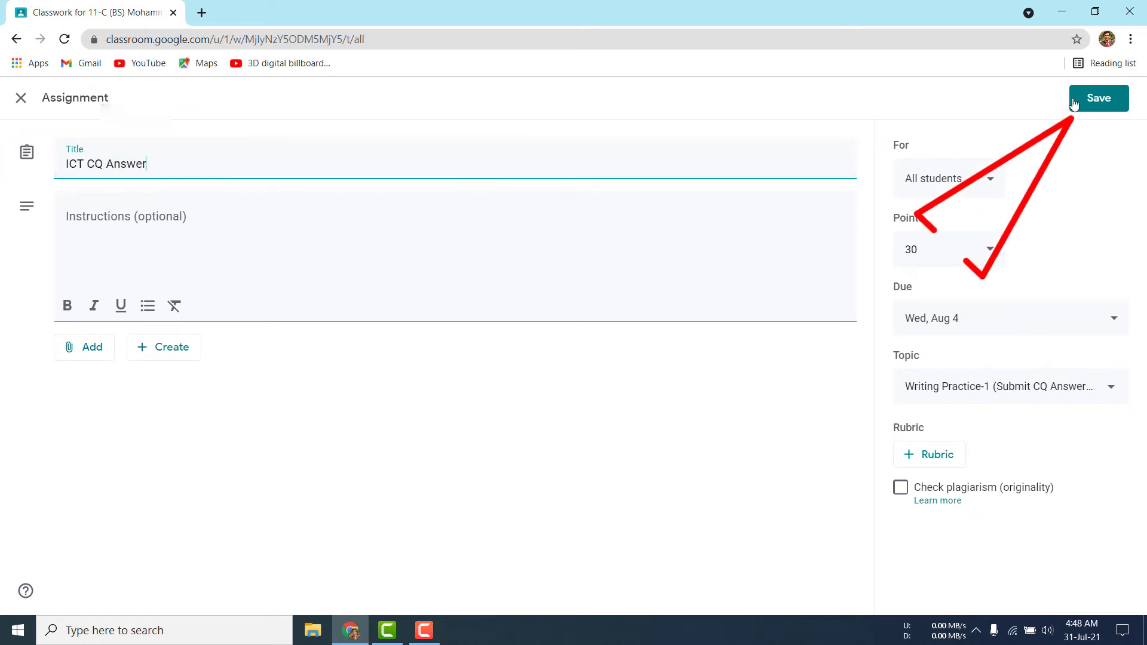
click(1098, 99)
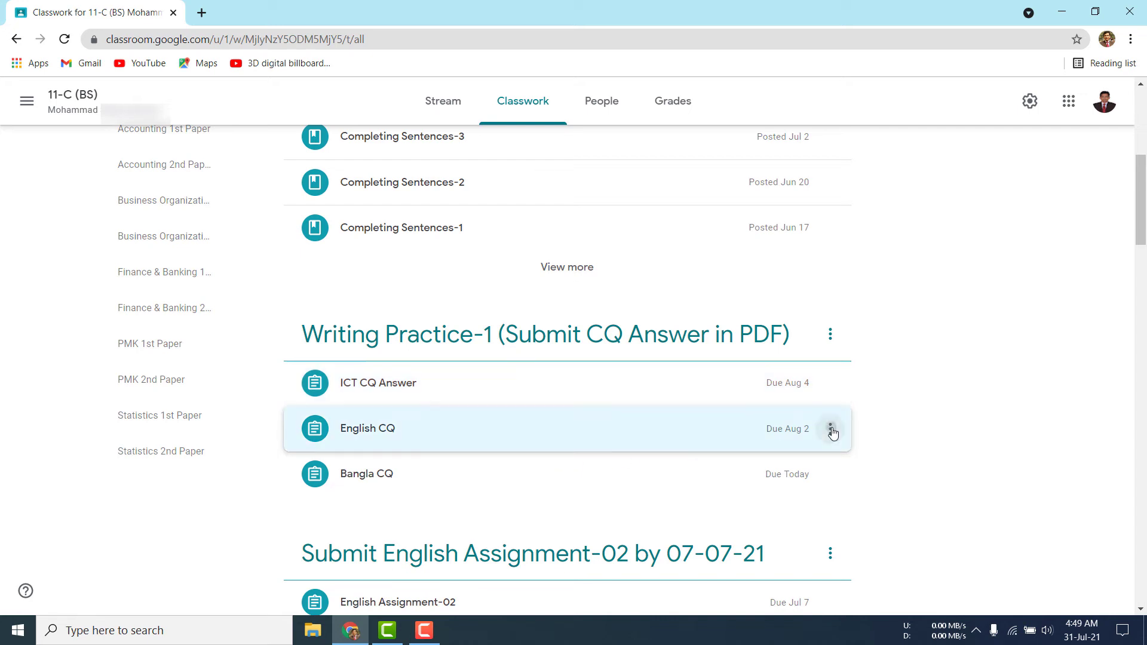
Change the title of the English CQ assignment to "English CQ Answer" and save it
click(830, 430)
click(769, 460)
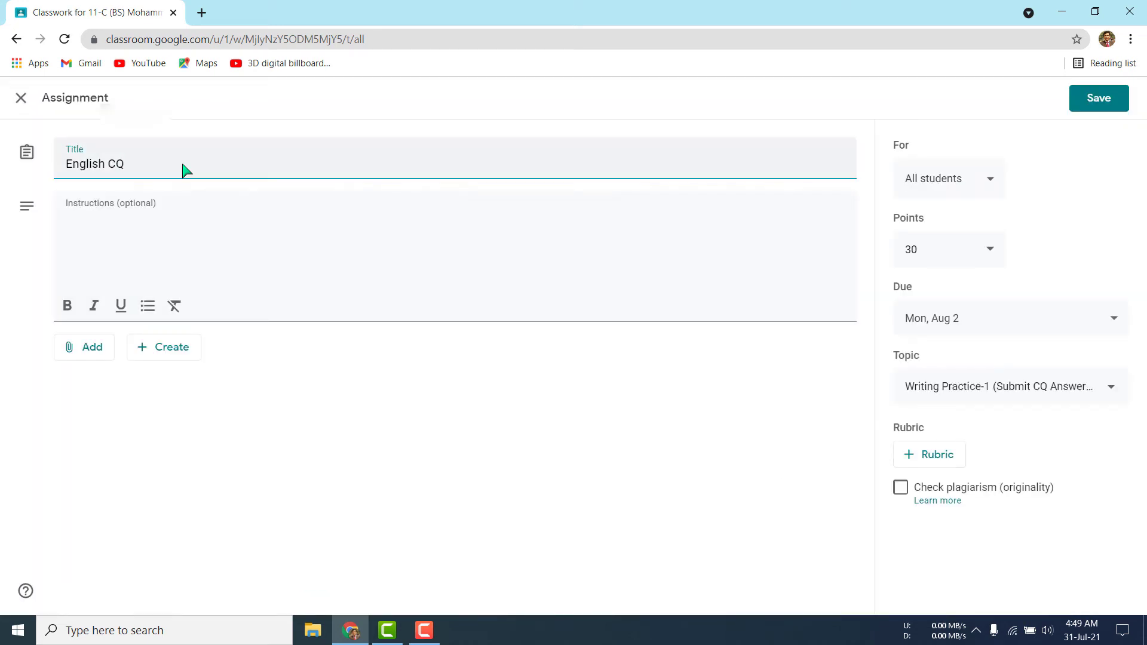
text(Answer)
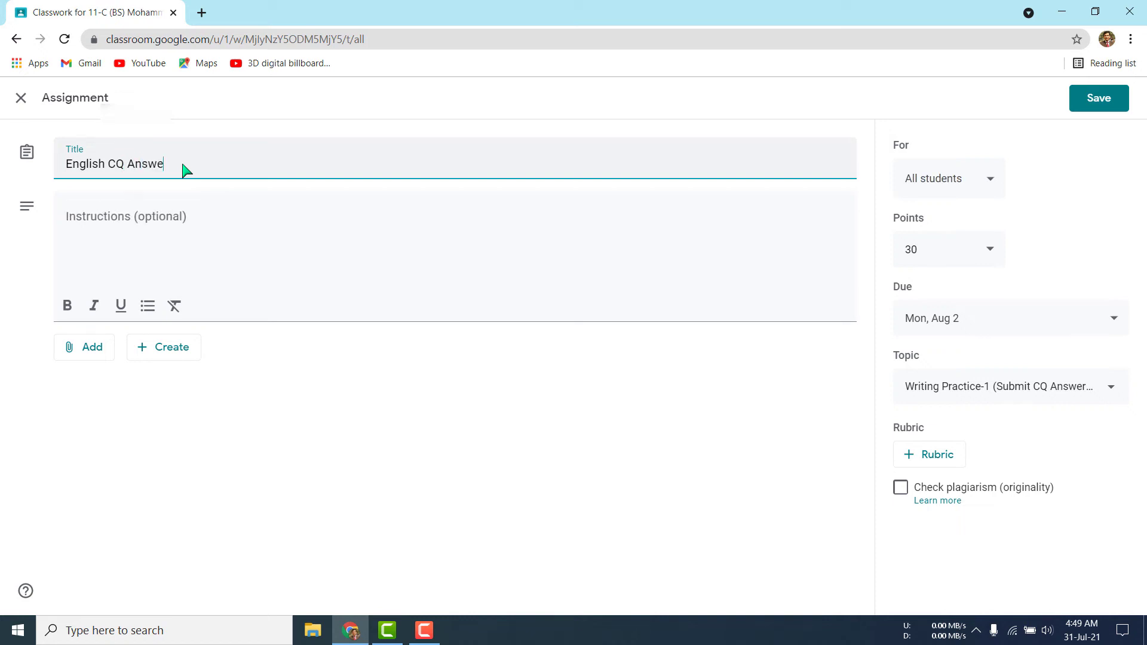
click(1104, 100)
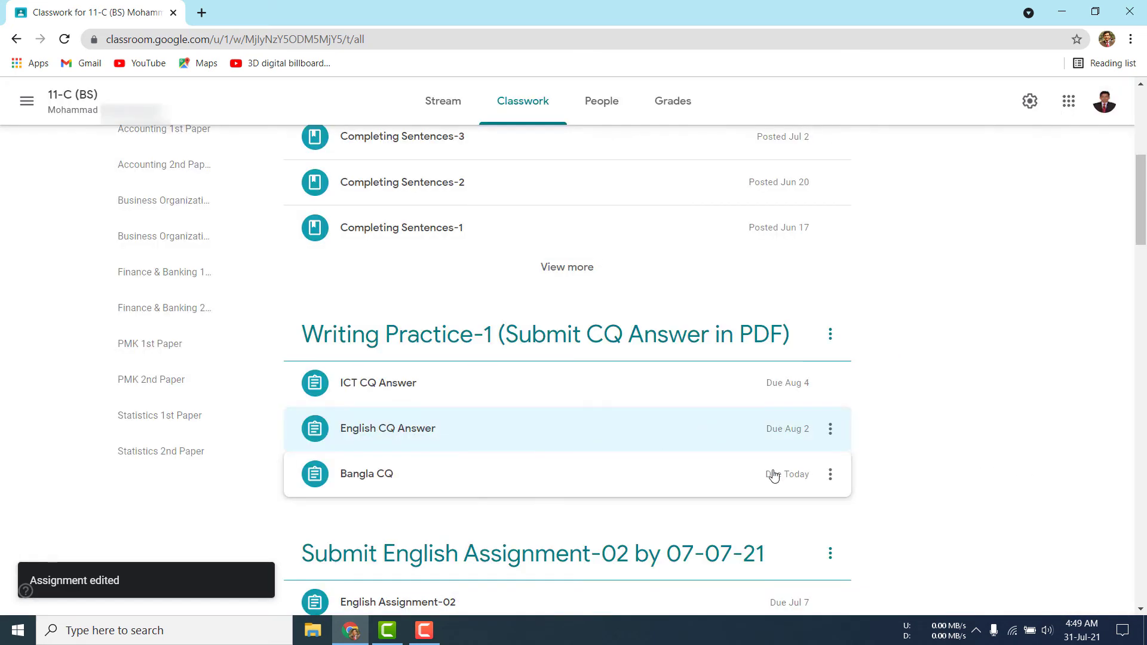
Change the title of the Bangla CQ assignment to "Bangla CQ Answer" and save it
click(830, 476)
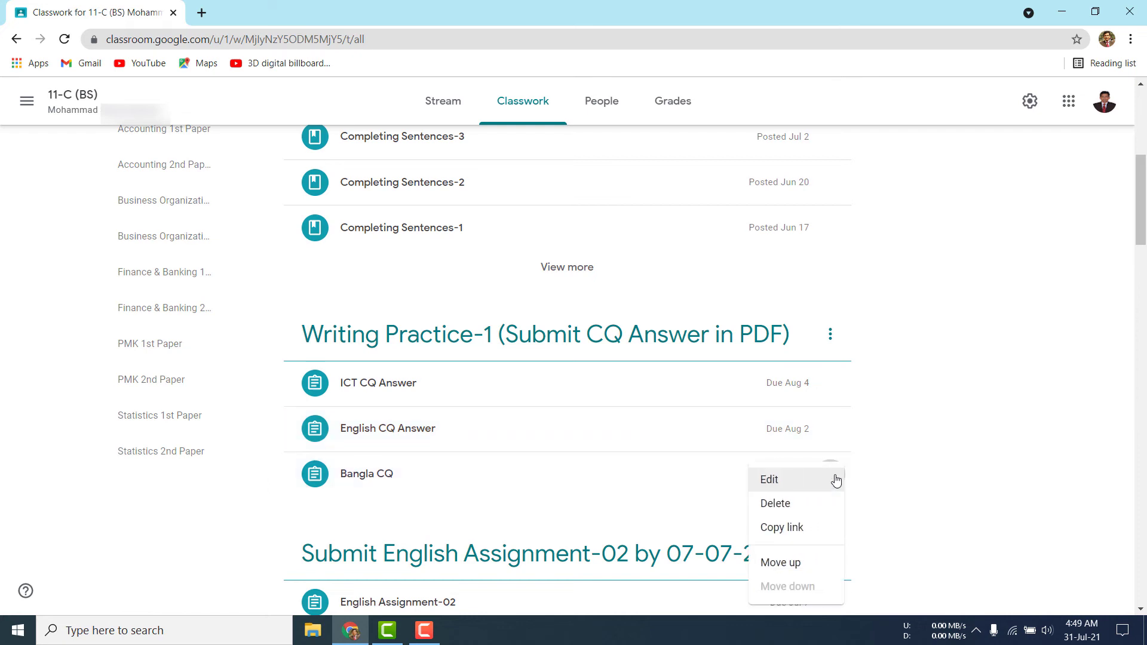
click(771, 480)
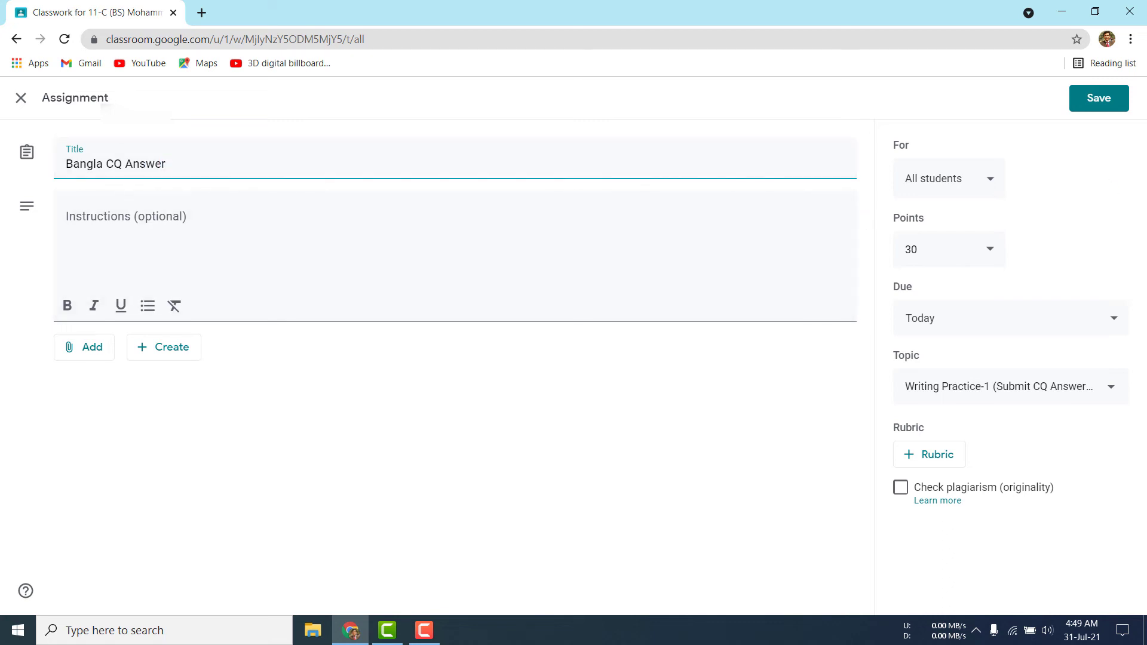
click(1127, 99)
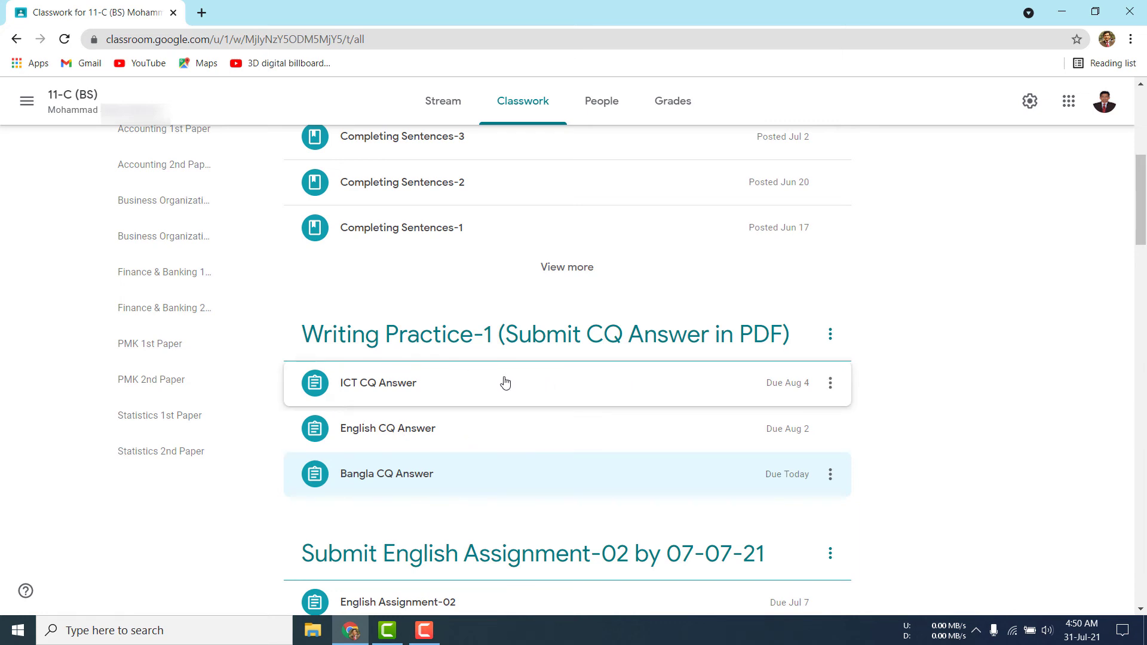
Expand the ICT CQ Answer and English CQ Answer assignments in turn to check their submission status, collapsing each again
click(467, 384)
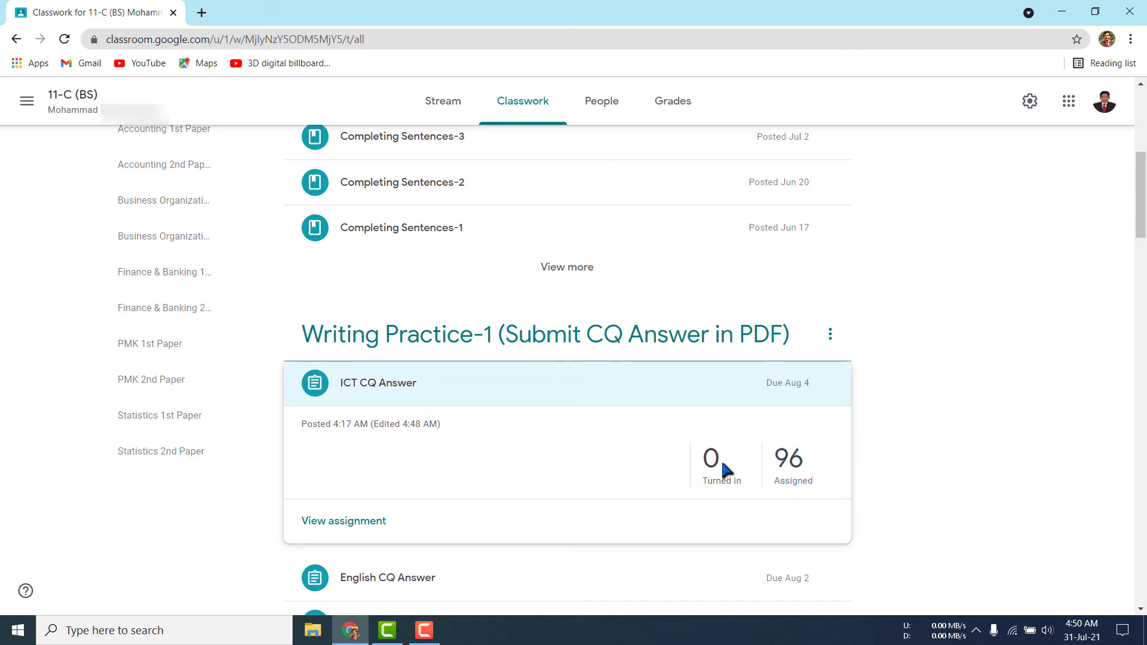
click(473, 394)
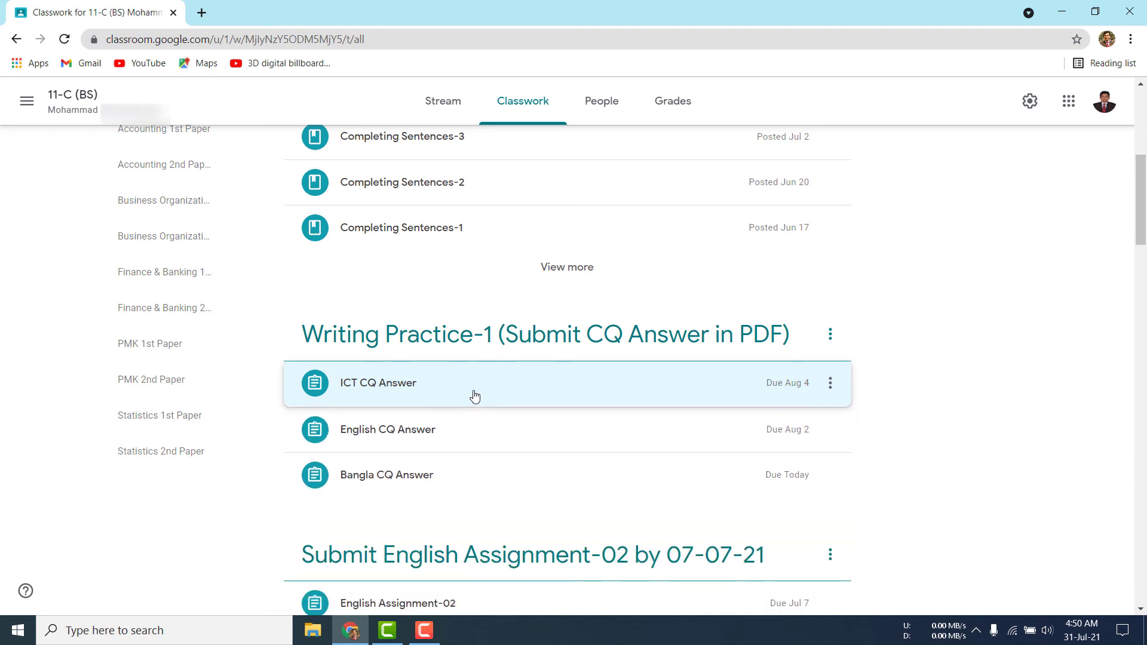
click(405, 432)
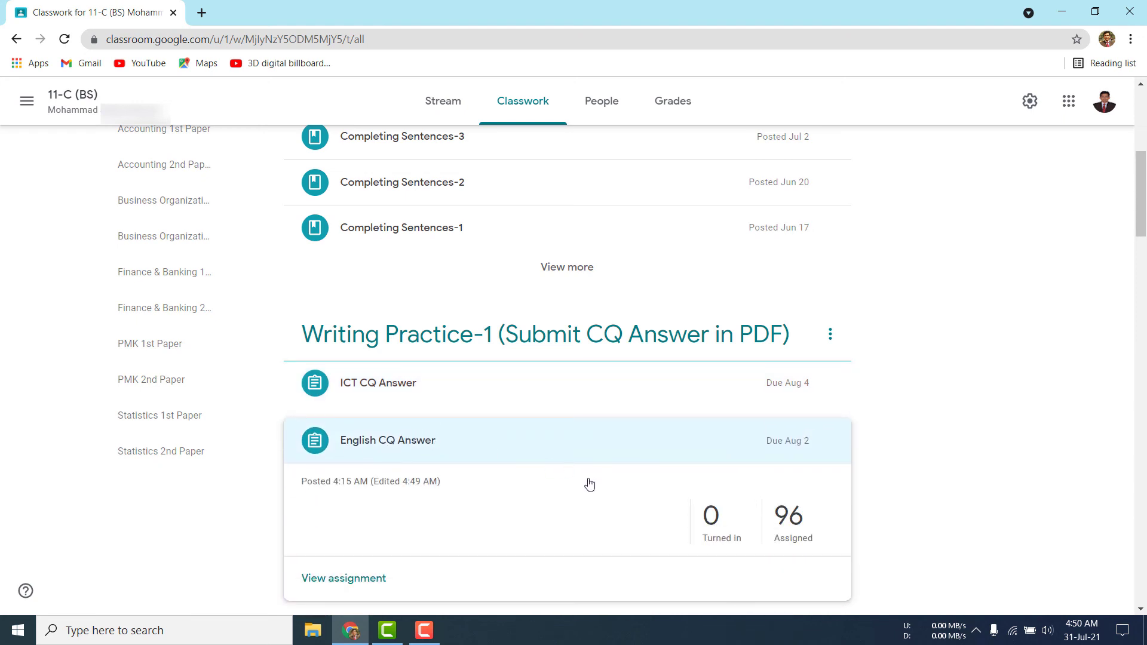
scroll(590, 484, down, 2)
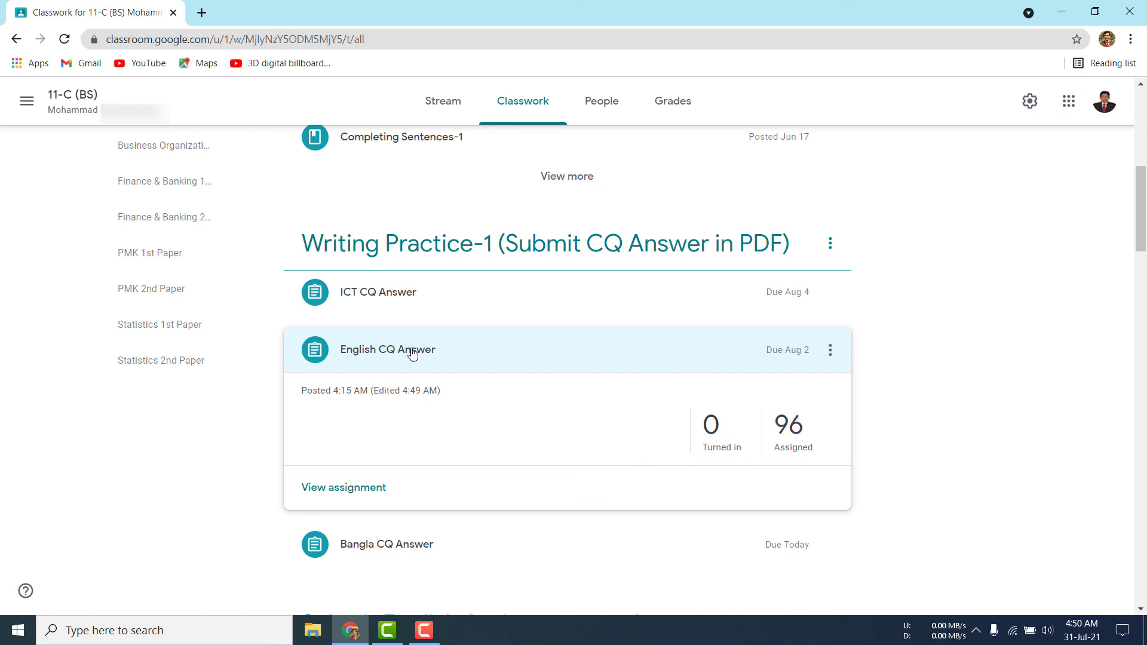
click(432, 353)
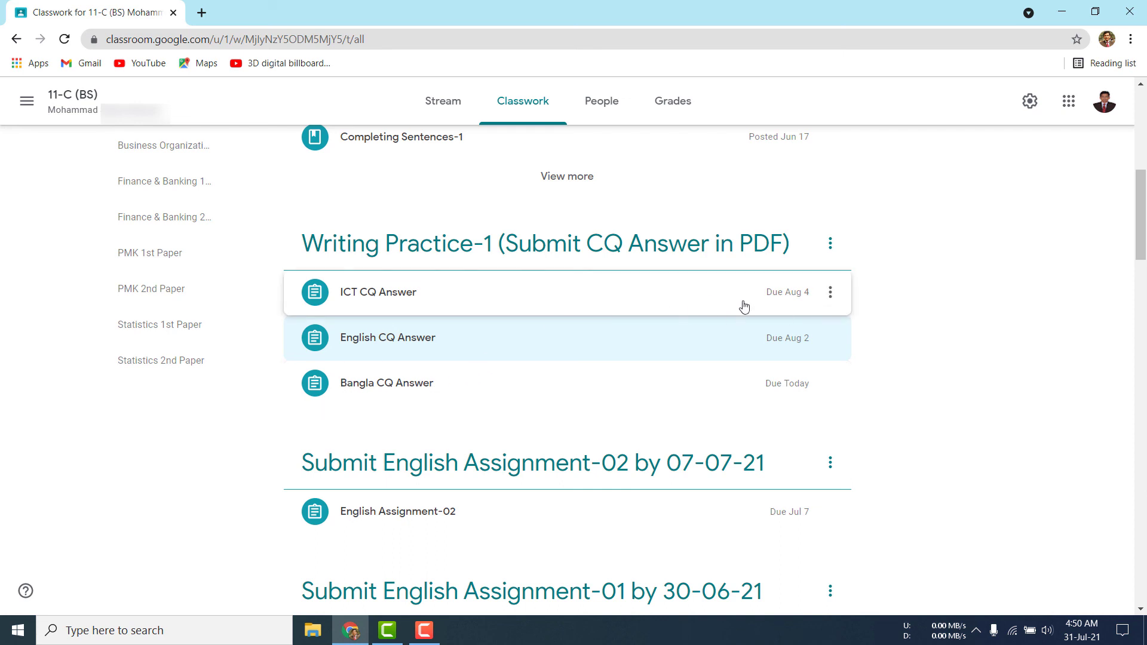
Copy the link of the ICT CQ Answer assignment under the Writing Practice-1 topic
click(831, 293)
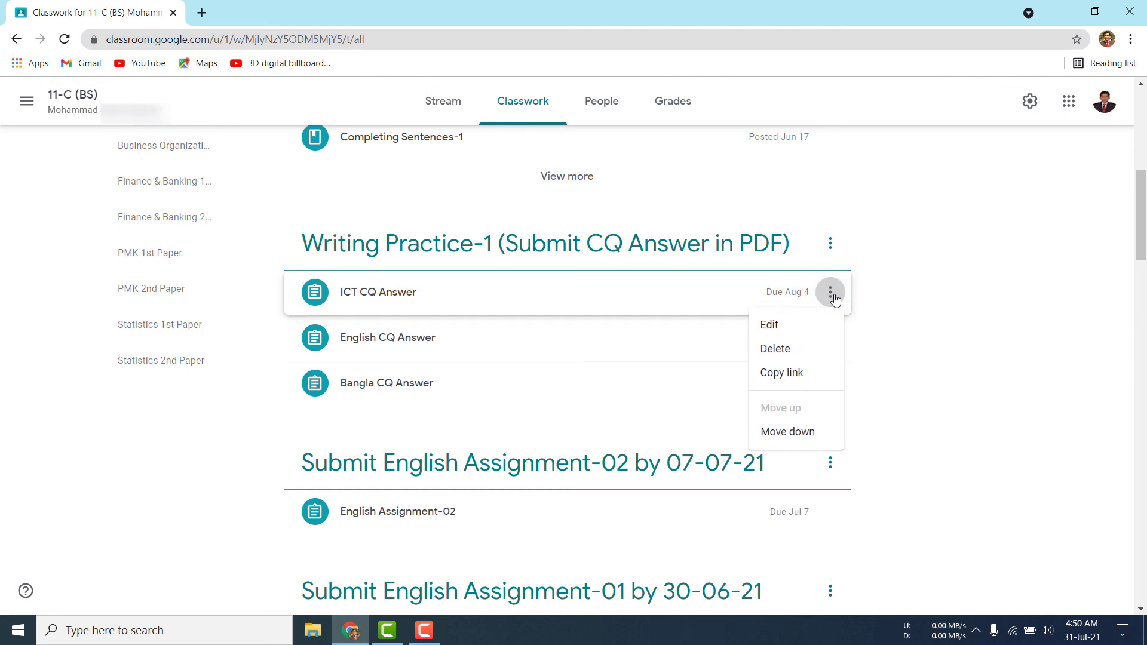
click(810, 375)
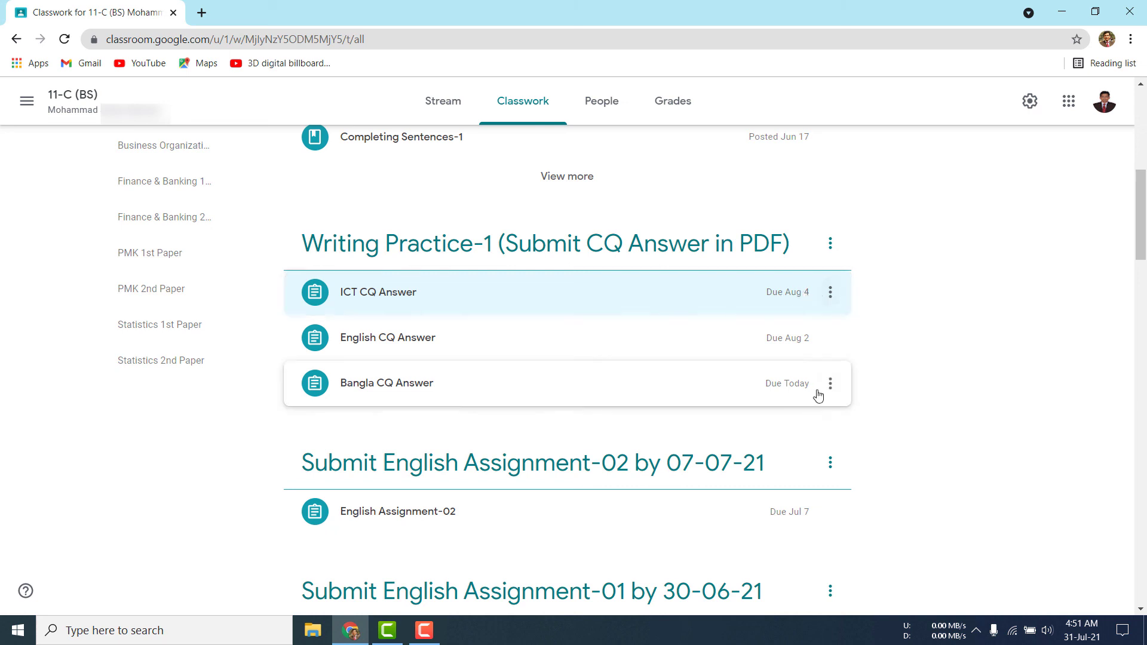
Open the available actions for the English CQ Answer assignment
click(831, 338)
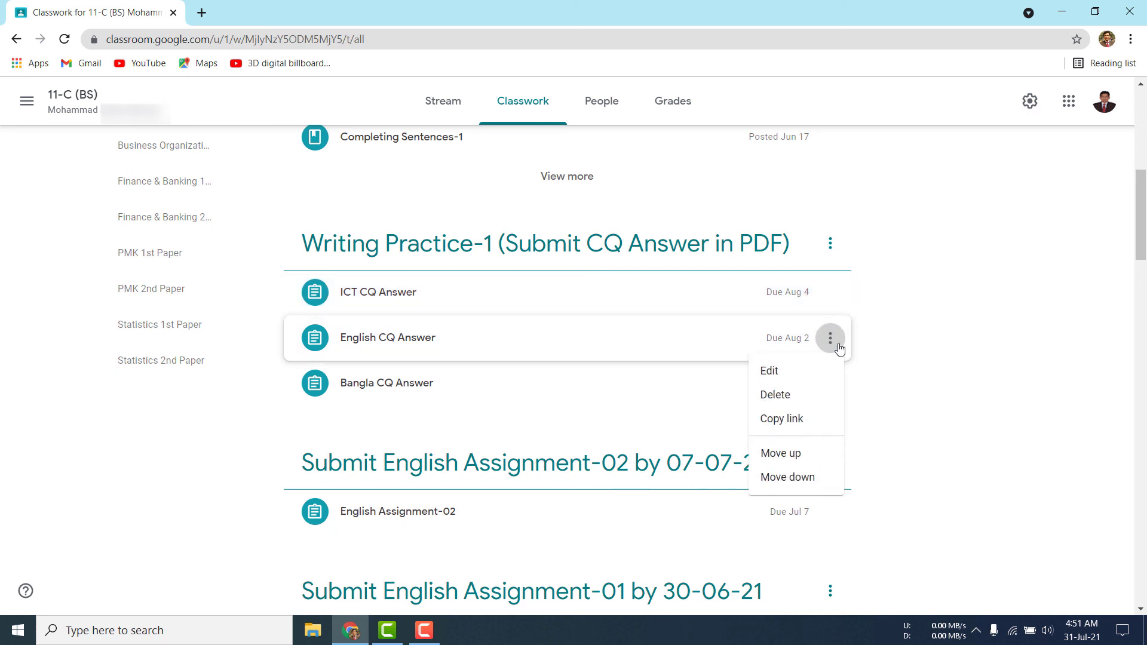